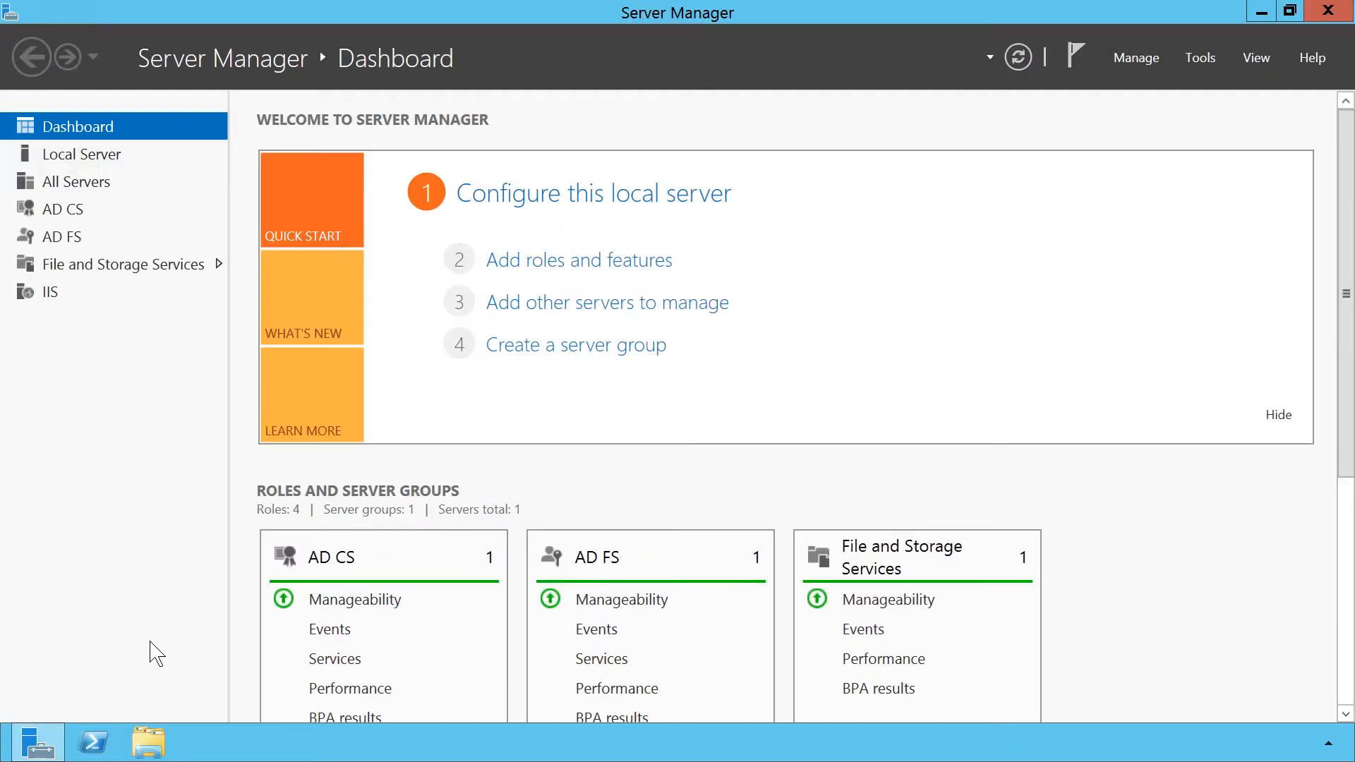
Launch AD FS Management and start Add Claims Provider Trust from Trust Relationships.
{"action": "left_click", "coordinate": [1202, 74]}
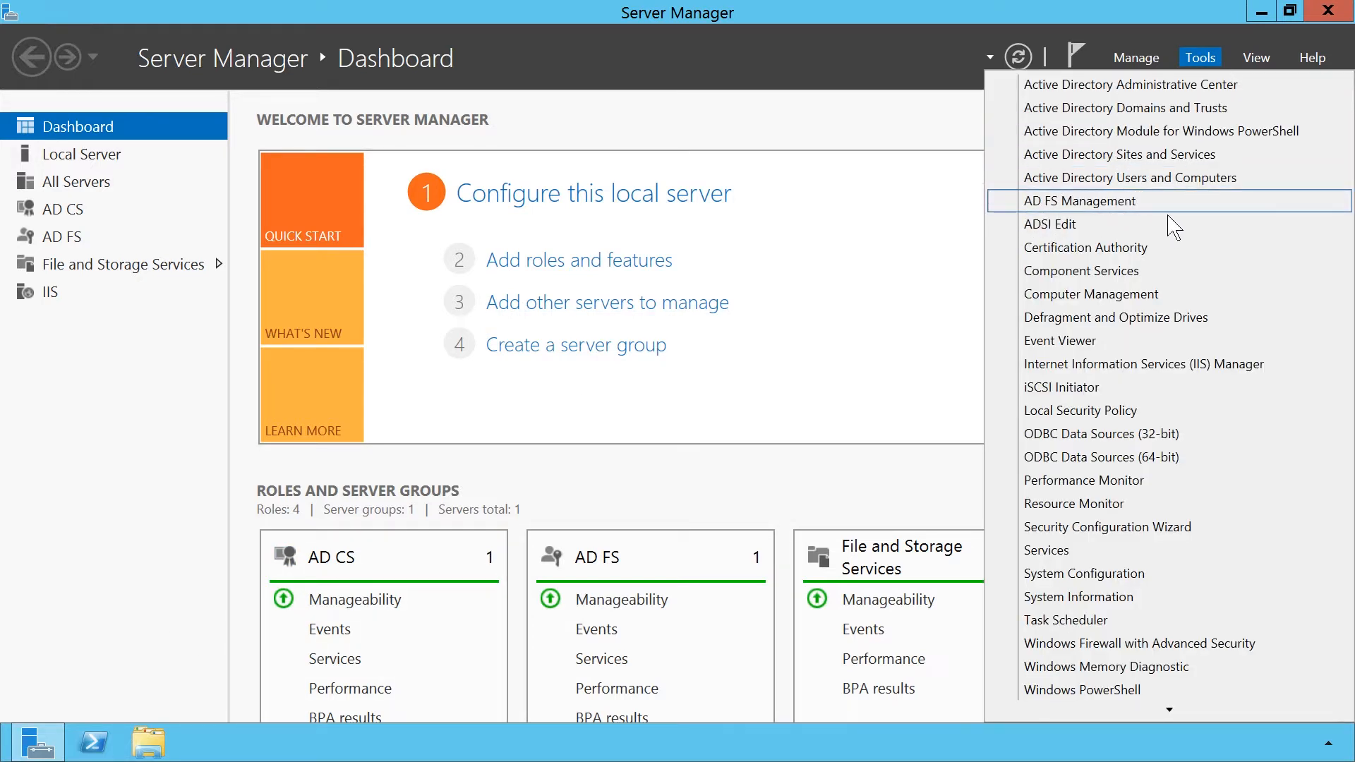
{"action": "left_click", "coordinate": [1168, 211]}
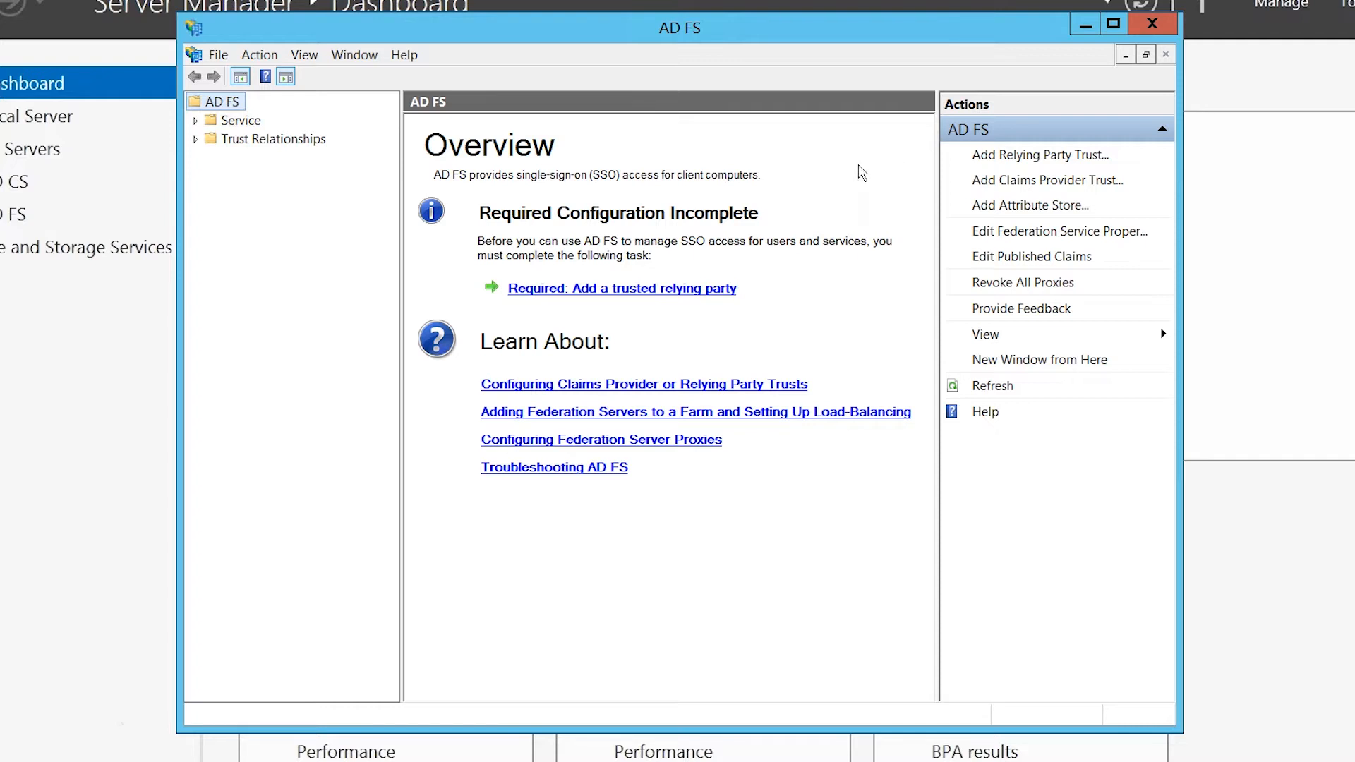
{"action": "left_click", "coordinate": [196, 139]}
{"action": "left_click", "coordinate": [235, 165]}
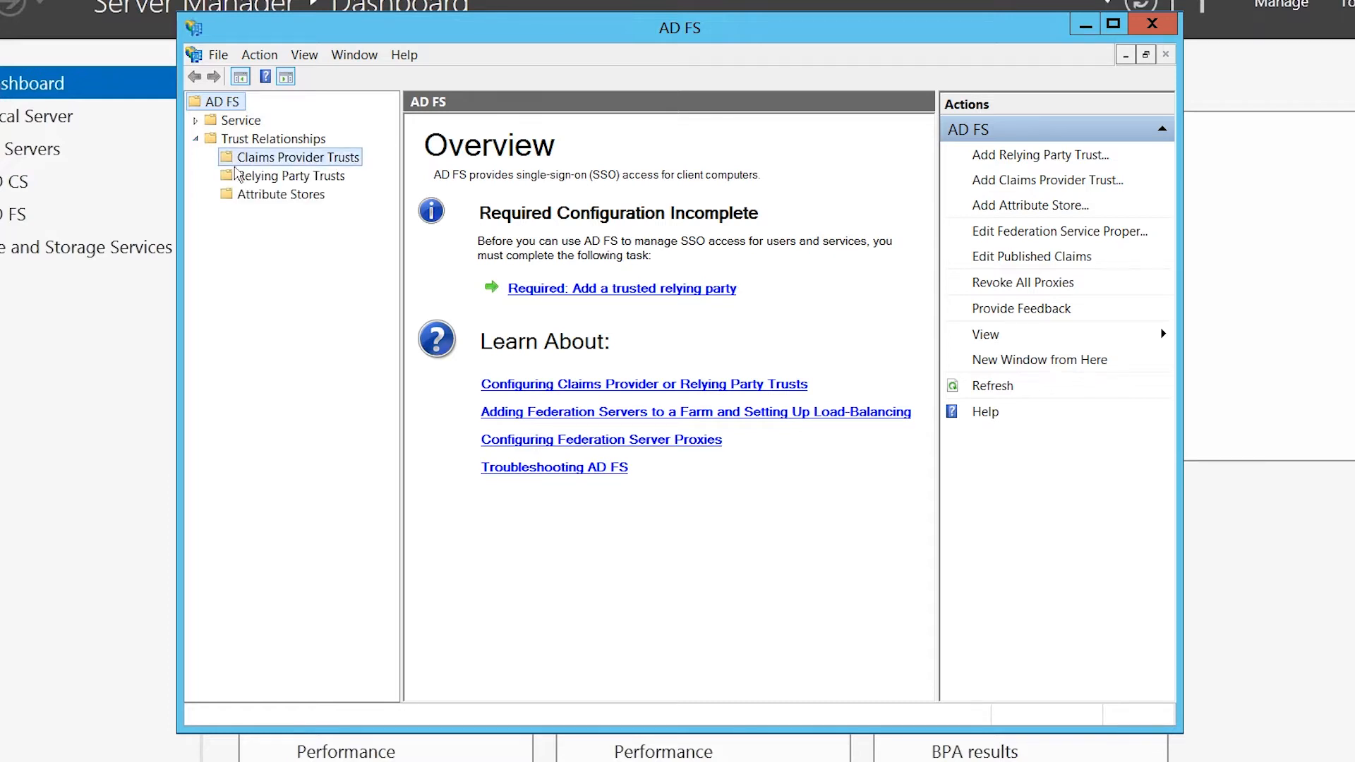
{"action": "right_click", "coordinate": [356, 163]}
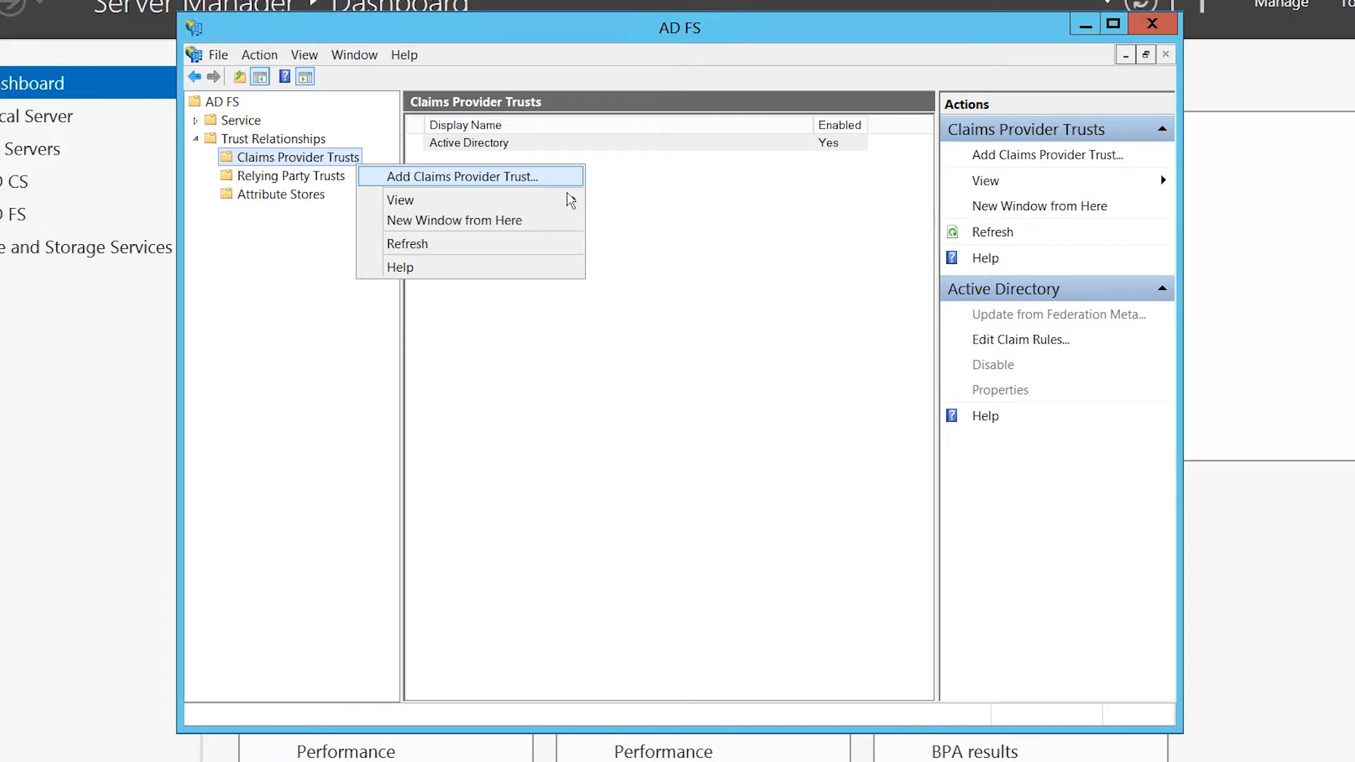
{"action": "left_click", "coordinate": [566, 184]}
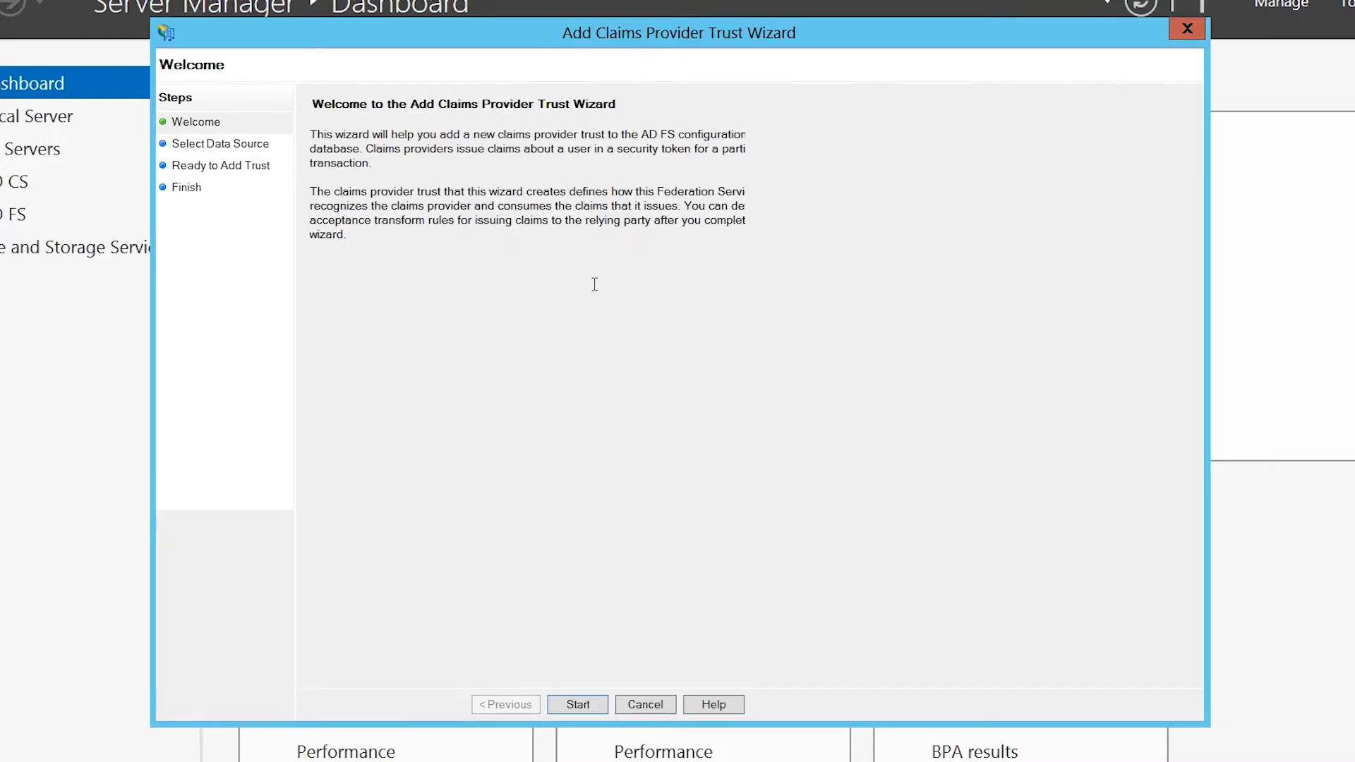
Import the claims provider's federation metadata online from ITADFS2012.ITFreeTraining.local.
{"action": "left_click", "coordinate": [607, 709]}
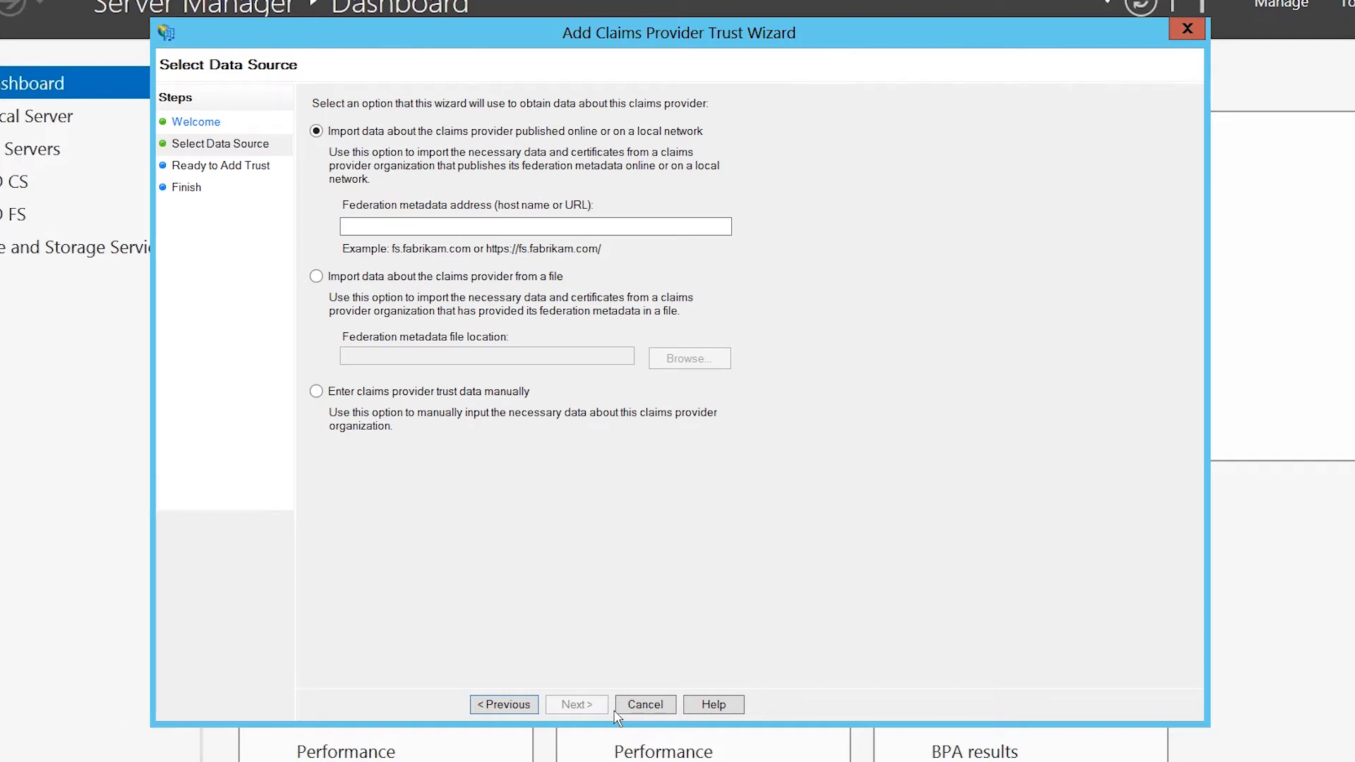
{"action": "left_click", "coordinate": [376, 230]}
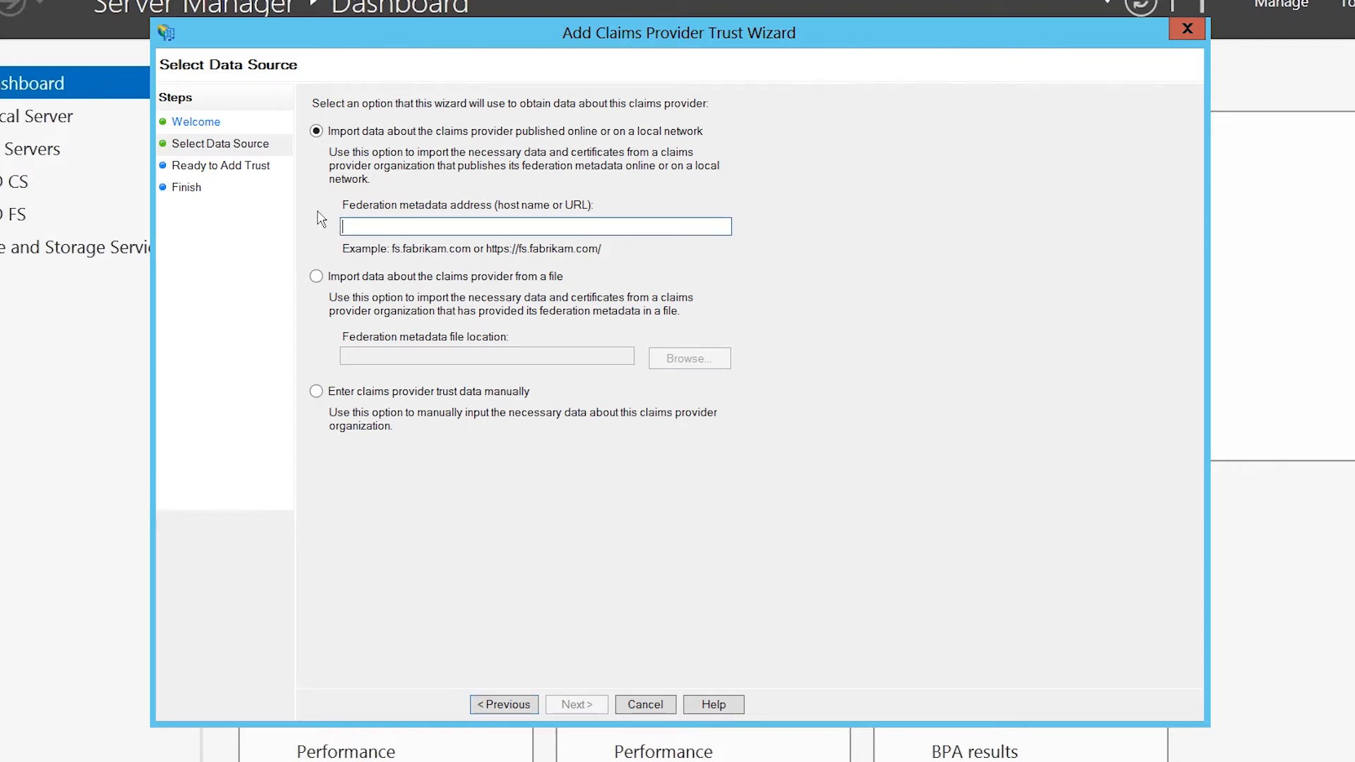
{"action": "type", "text": "ITADFS2012.ITFreeTraining.local"}
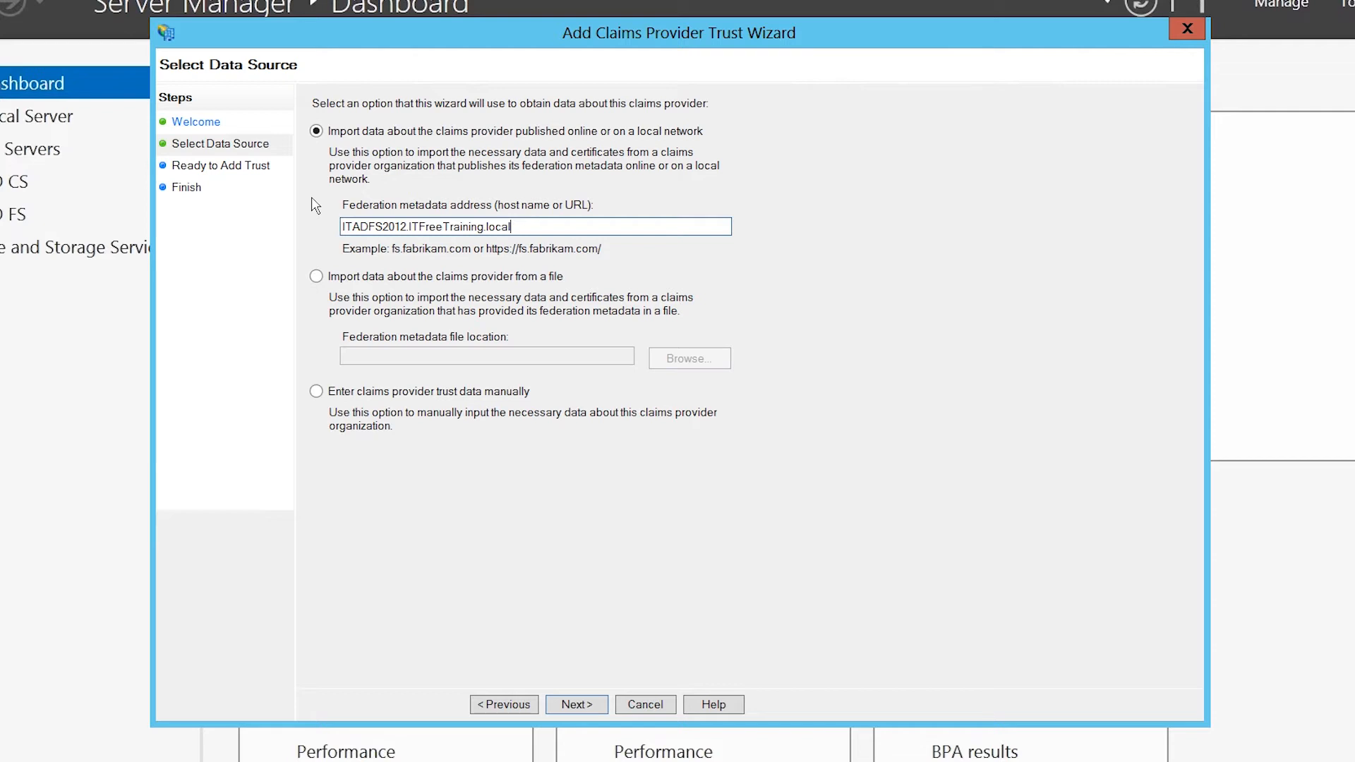
{"action": "left_click", "coordinate": [607, 713]}
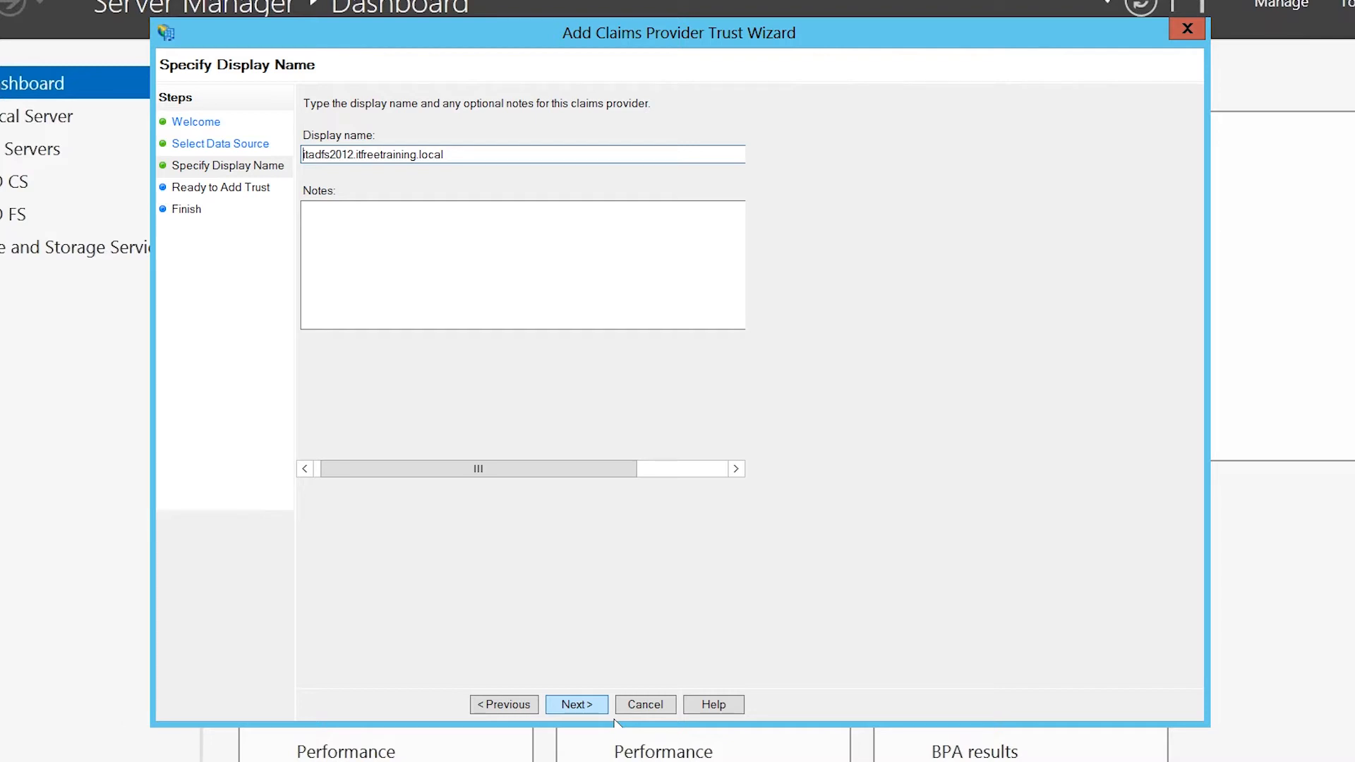
Set the trust's display name to 'HighCostTraining to ITFreeTraining AD FS Claim Trust'.
{"action": "left_click_drag", "start_coordinate": [475, 153], "coordinate": [293, 144]}
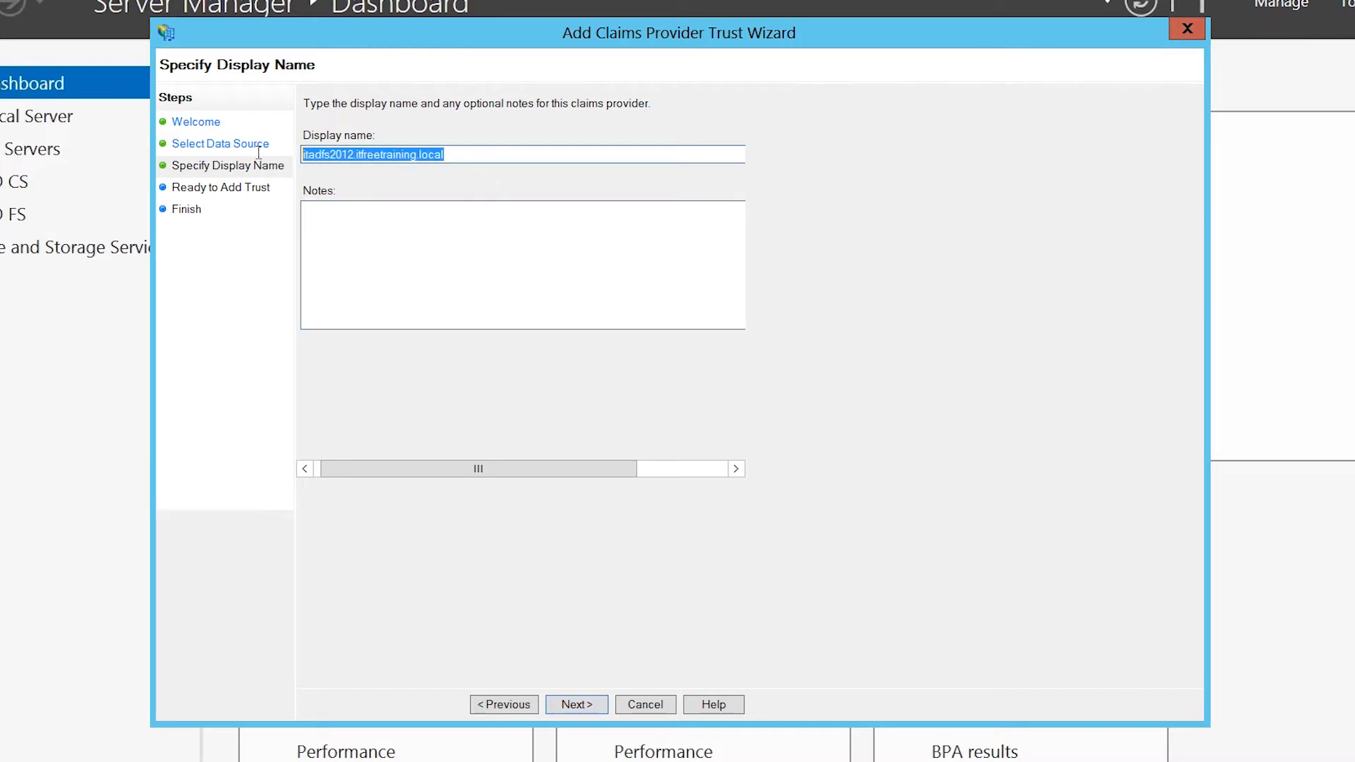
{"action": "key", "text": "BackSpace"}
{"action": "type", "text": "HighCostTraining to ITFreeTraining AD FS Claim Trust"}
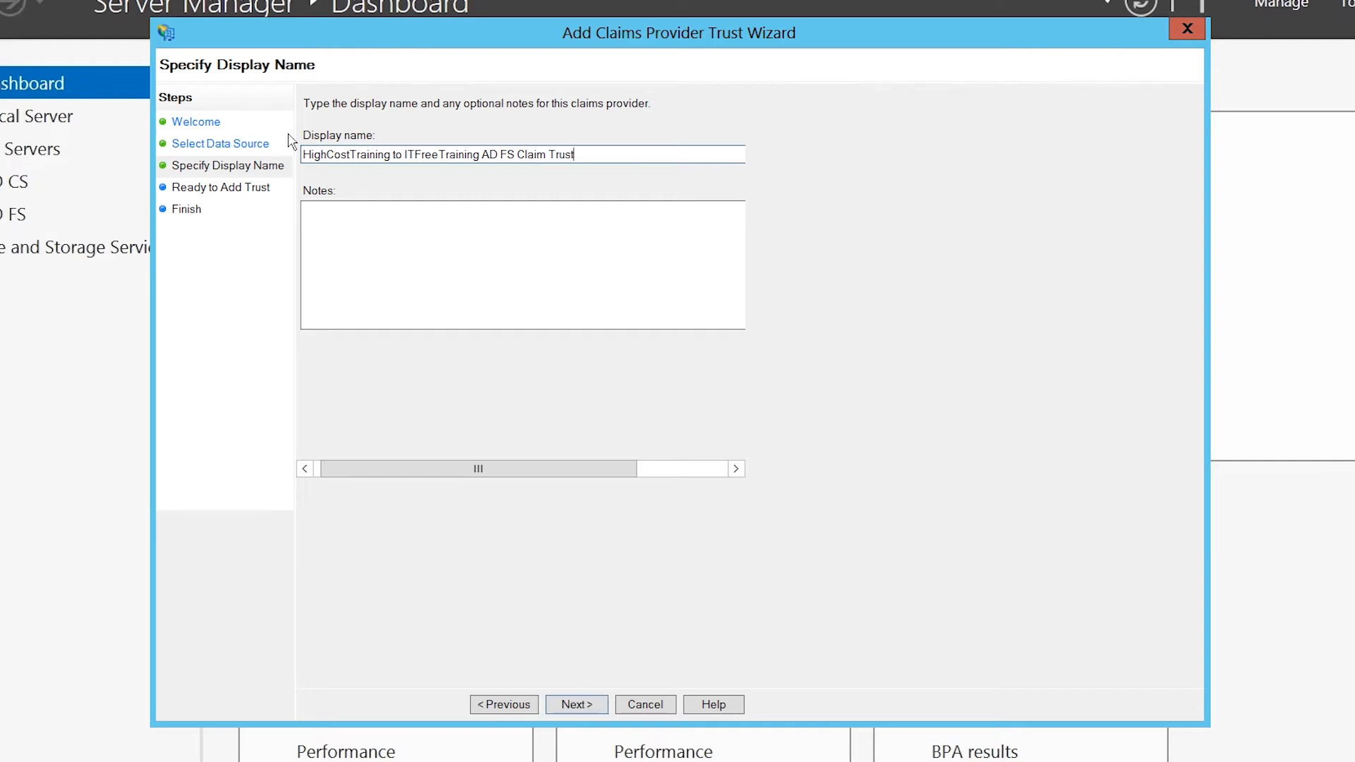
{"action": "left_click", "coordinate": [613, 713]}
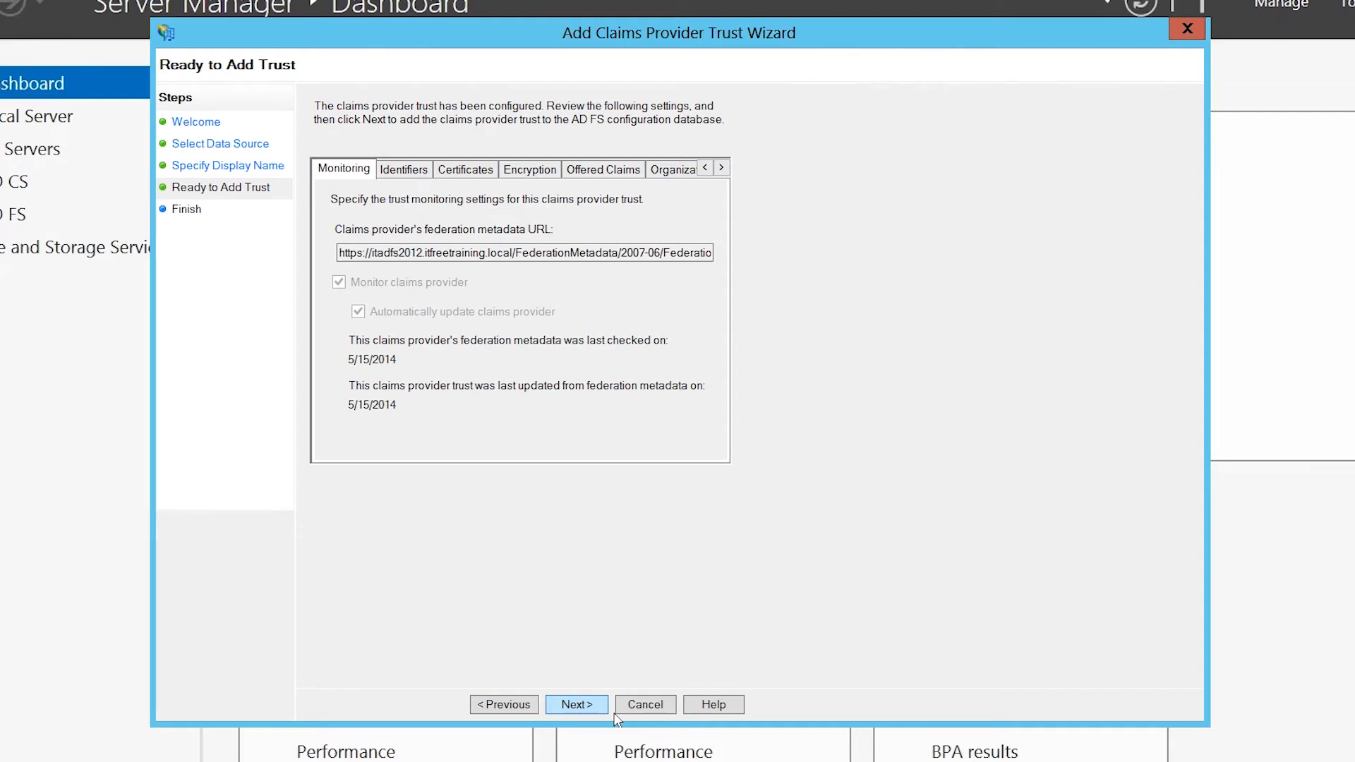
Review the trust's settings tabs through Advanced and add it to the configuration database.
{"action": "left_click", "coordinate": [417, 174]}
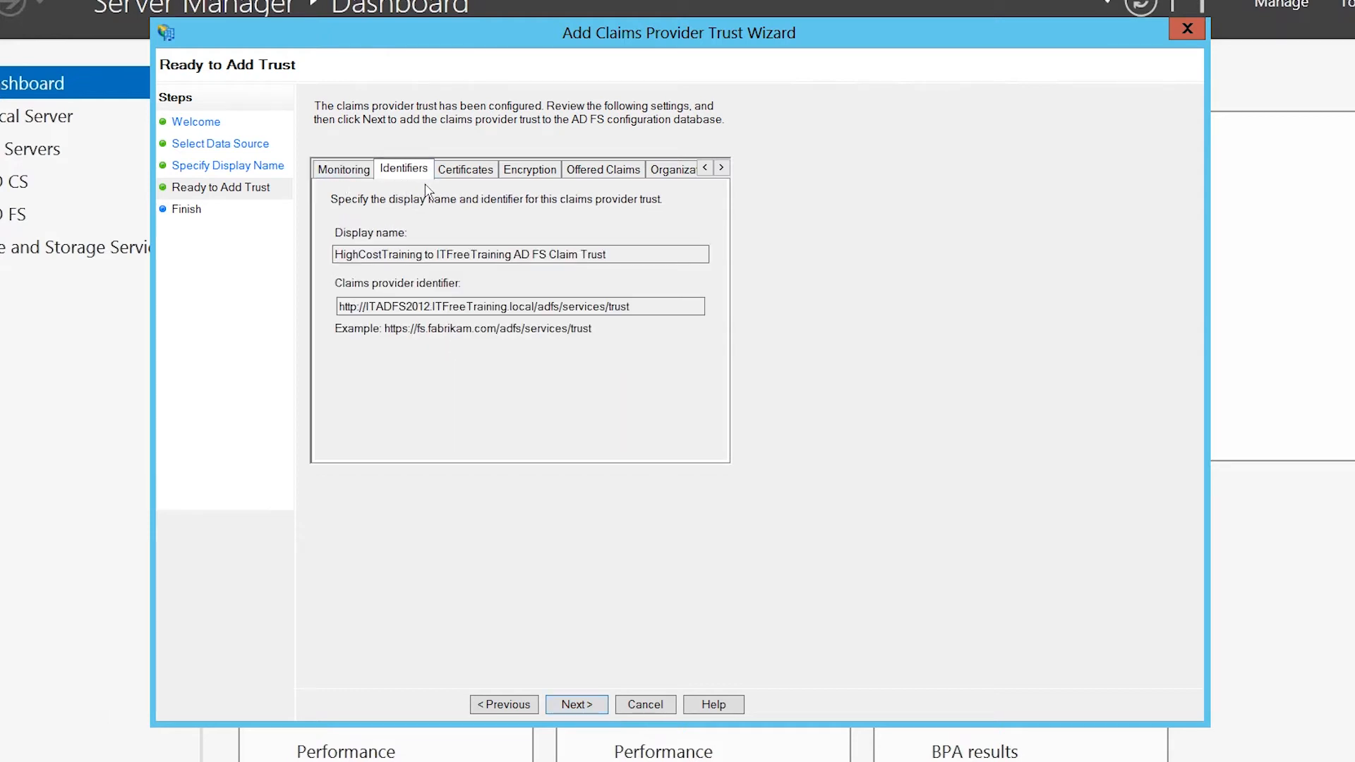
{"action": "left_click", "coordinate": [456, 175]}
{"action": "left_click", "coordinate": [525, 175]}
{"action": "left_click", "coordinate": [580, 174]}
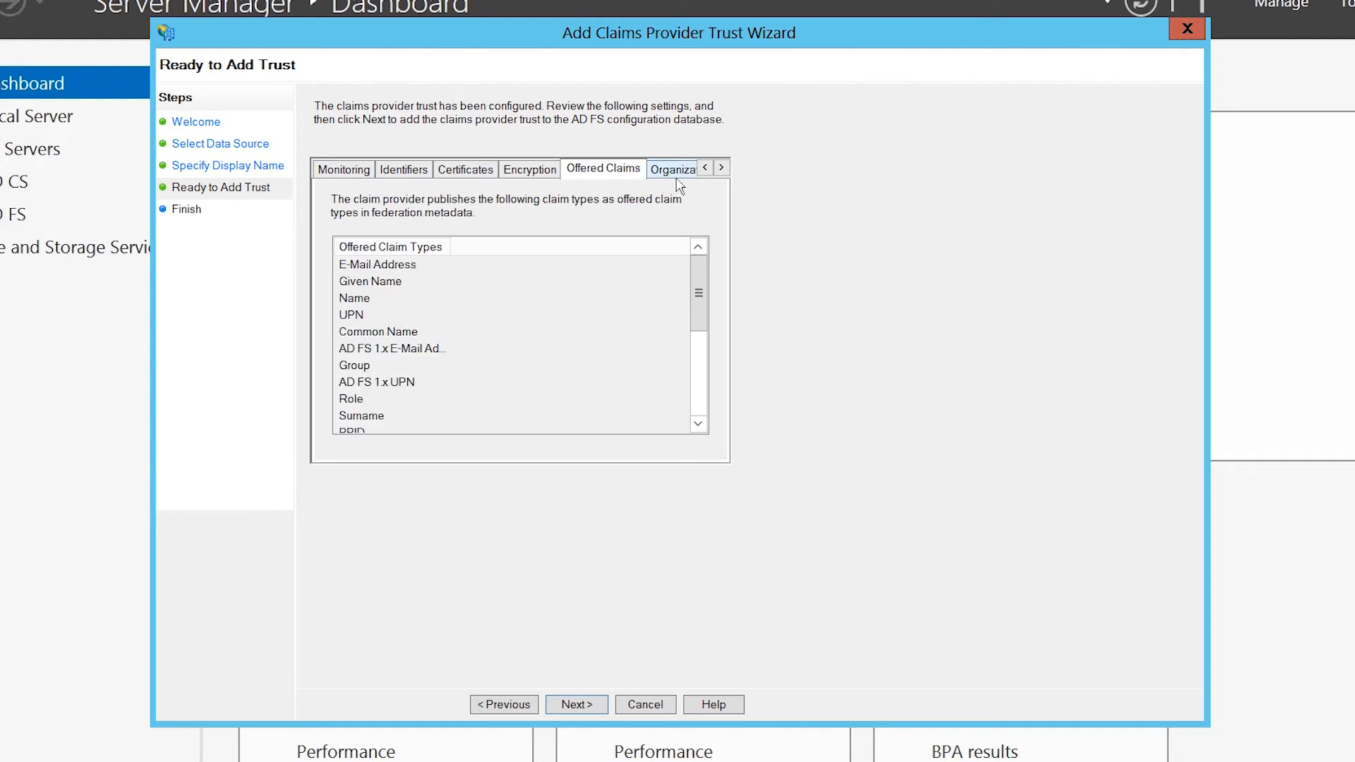
{"action": "left_click", "coordinate": [677, 176]}
{"action": "left_click", "coordinate": [680, 177]}
{"action": "left_click", "coordinate": [683, 177]}
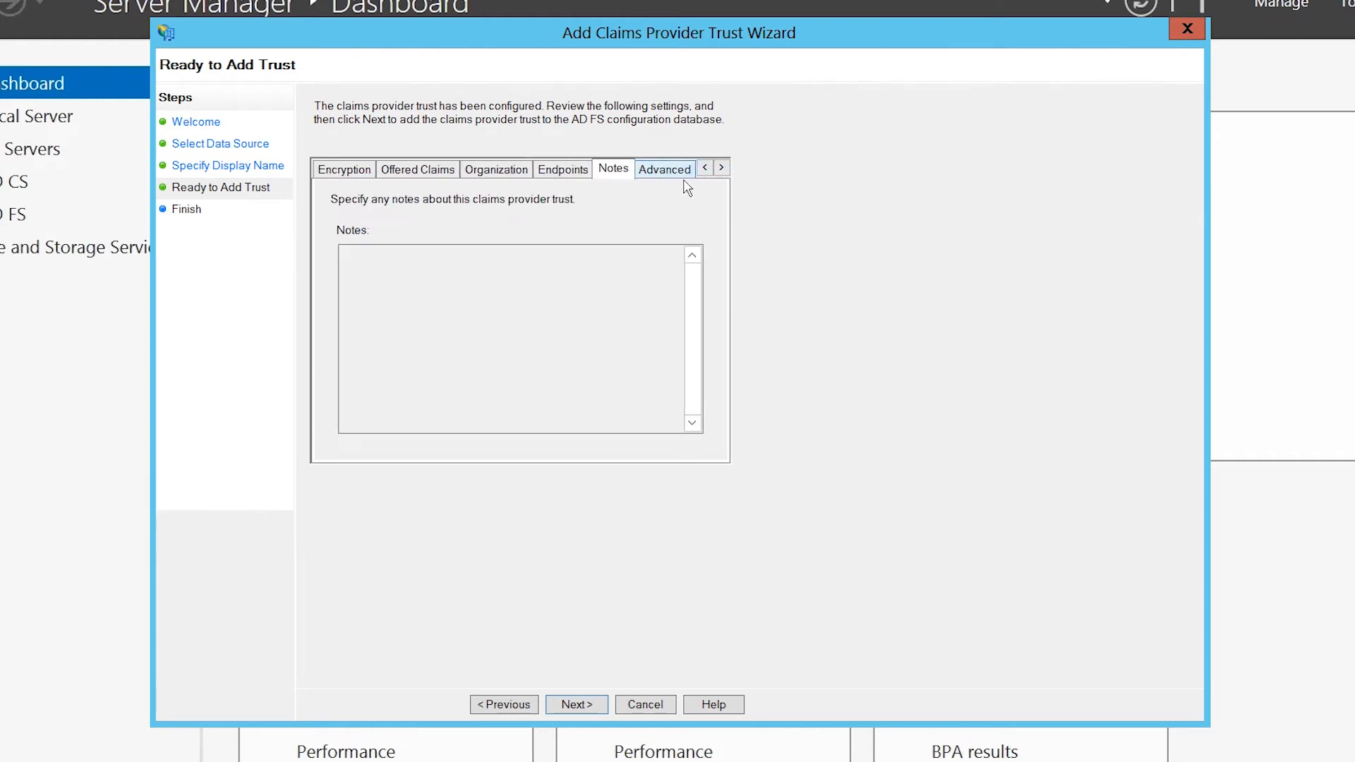
{"action": "left_click", "coordinate": [674, 176]}
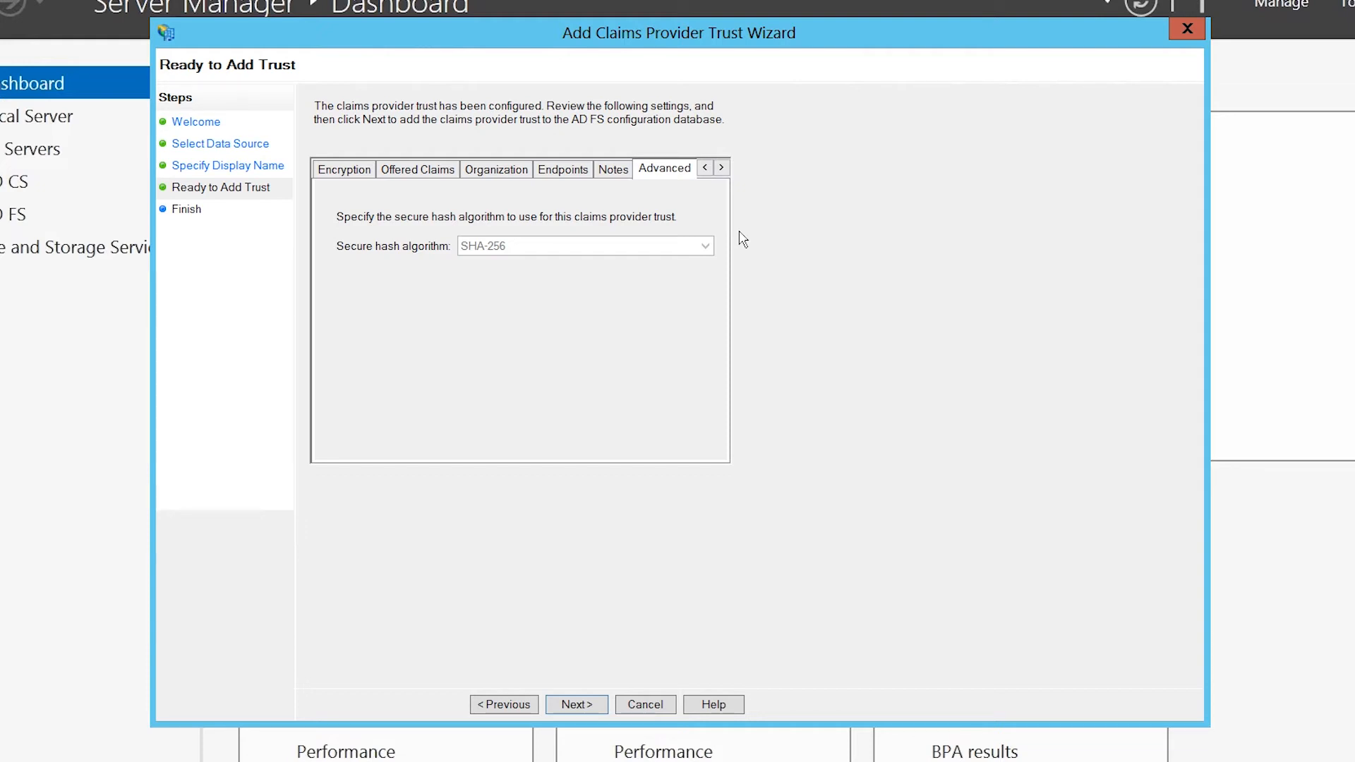
{"action": "left_click", "coordinate": [603, 708]}
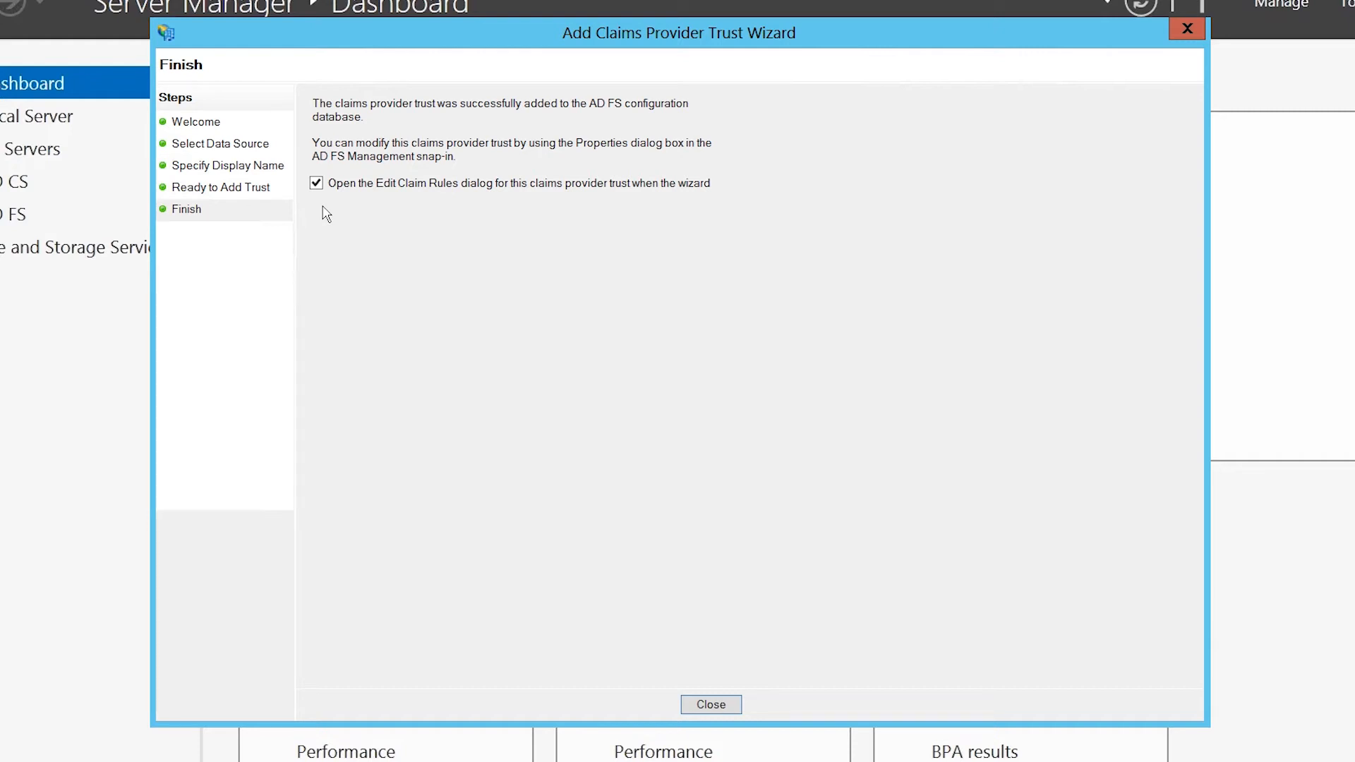
Close the trust wizard into Edit Claim Rules and start adding an acceptance transform rule.
{"action": "left_click", "coordinate": [711, 704]}
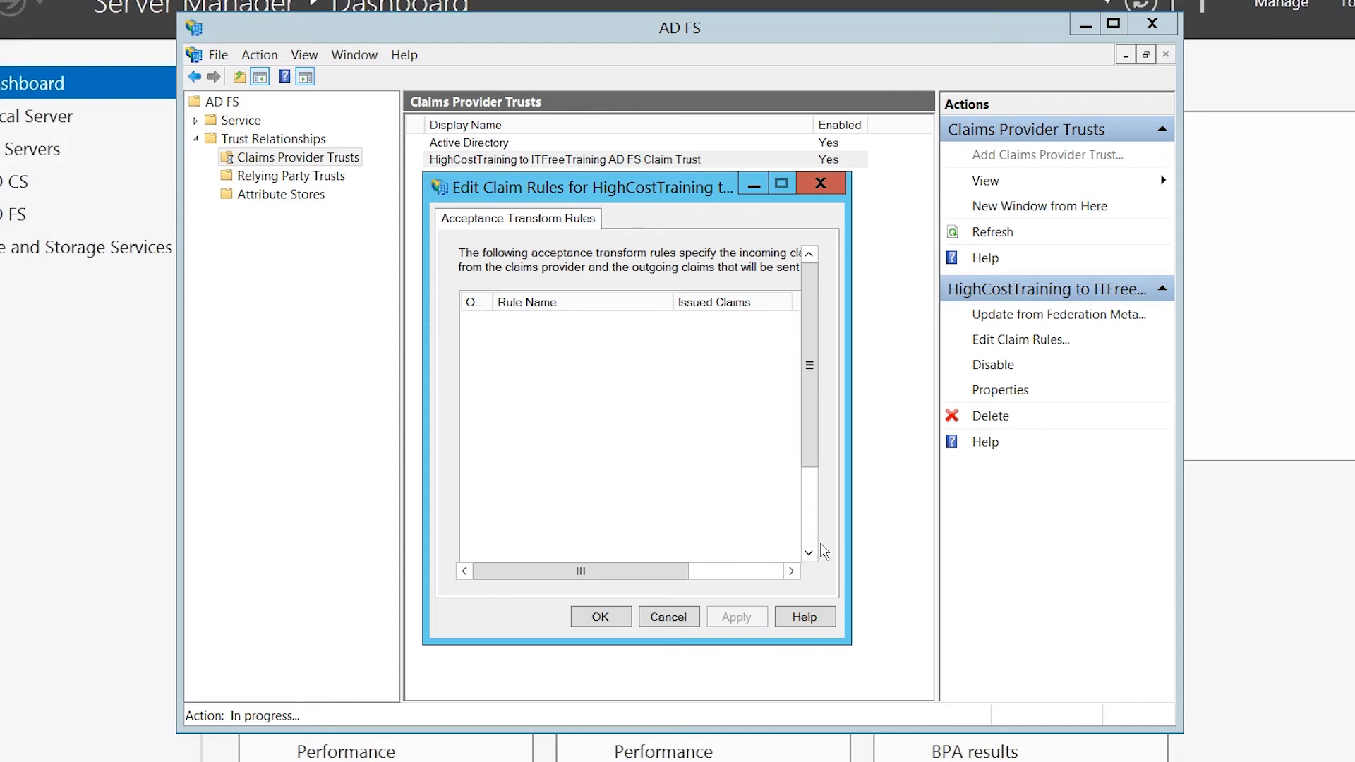
{"action": "scroll", "coordinate": [823, 547], "scroll_direction": "down", "scroll_amount": 3}
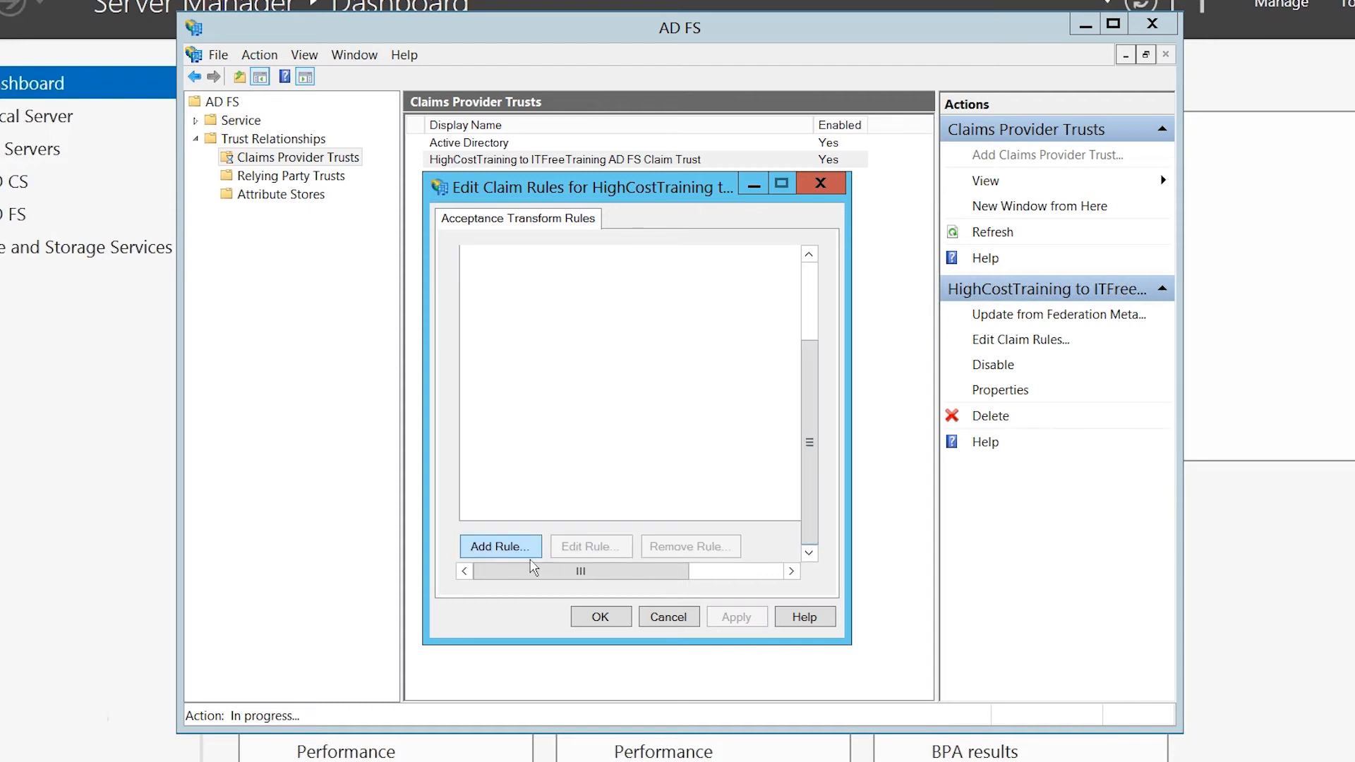
{"action": "left_click", "coordinate": [479, 557]}
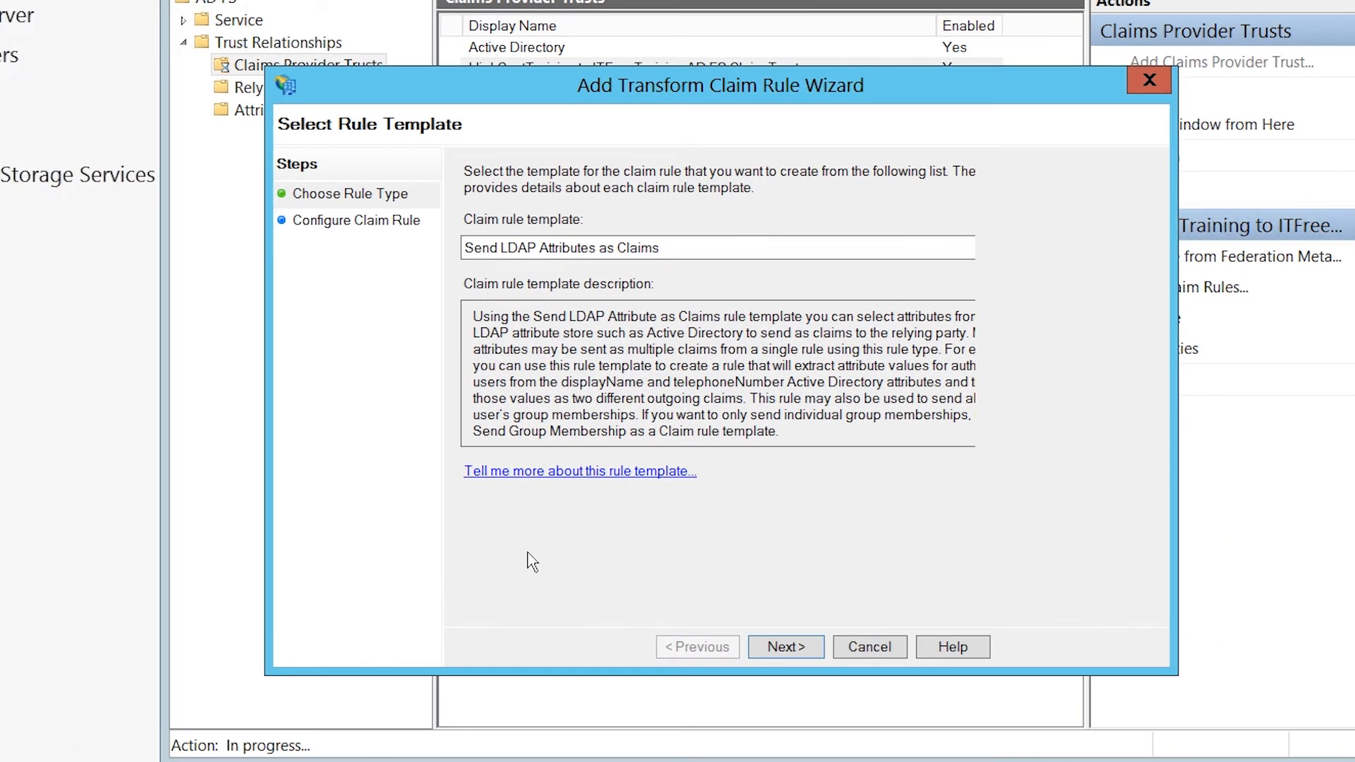
Choose the 'Pass Through or Filter an Incoming Claim' rule template.
{"action": "left_click", "coordinate": [683, 256]}
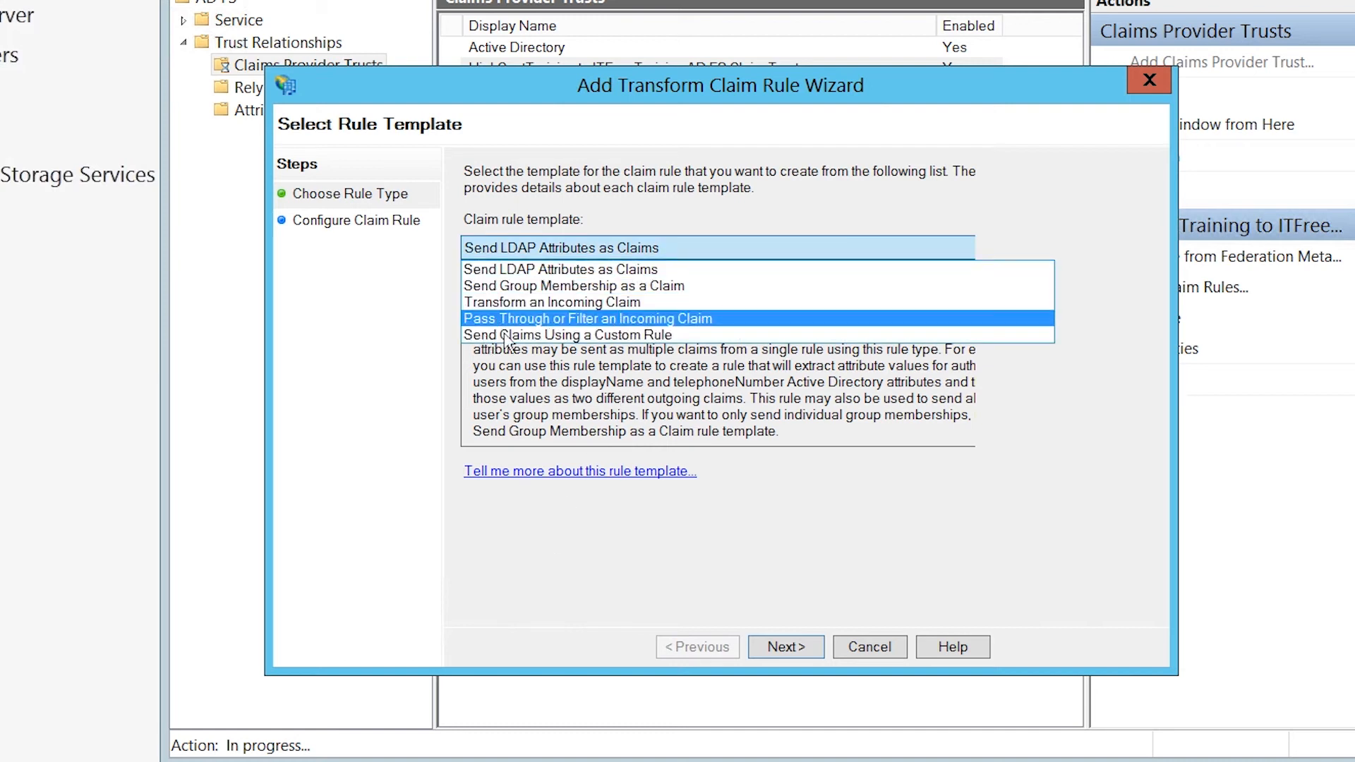
{"action": "left_click", "coordinate": [742, 331]}
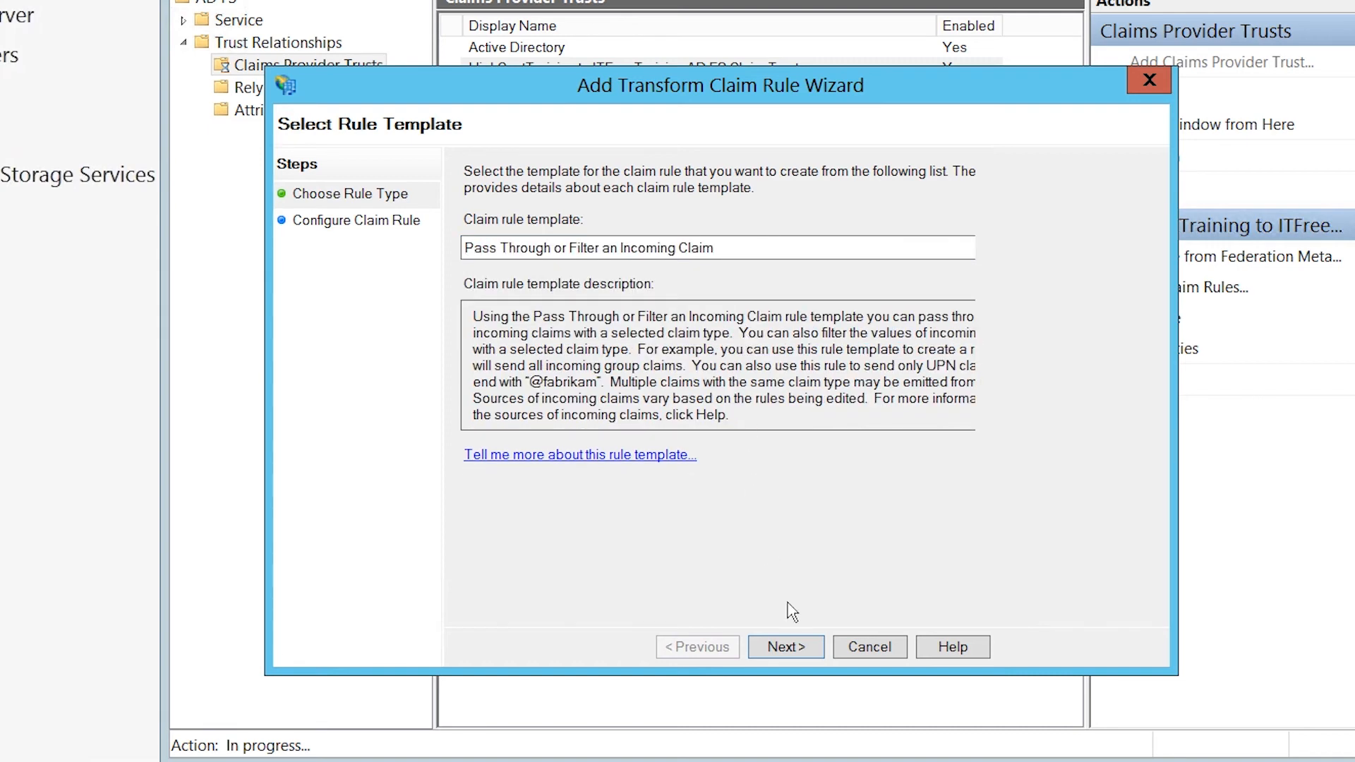
{"action": "left_click", "coordinate": [819, 666]}
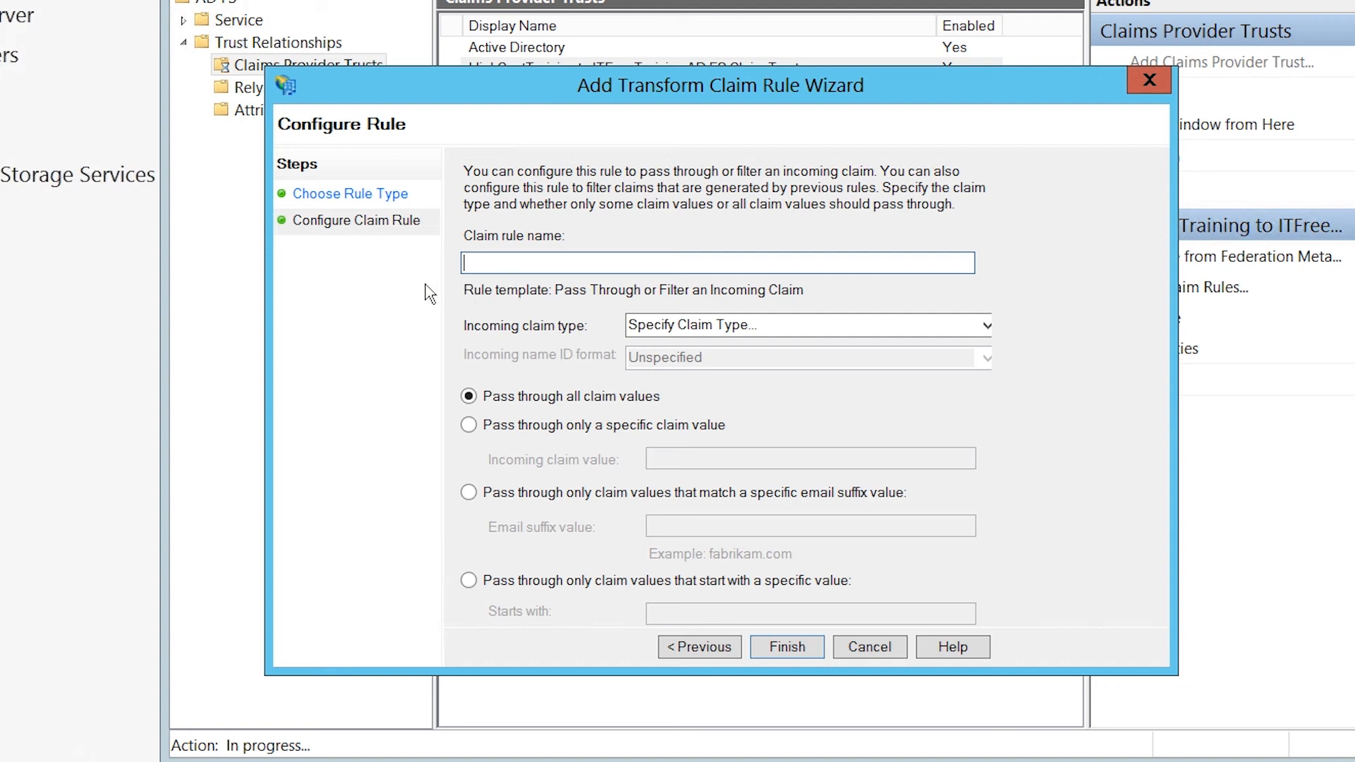
Create rule 'Web Application' passing through only Group claims with value 'Web Application'.
{"action": "type", "text": "Web Application"}
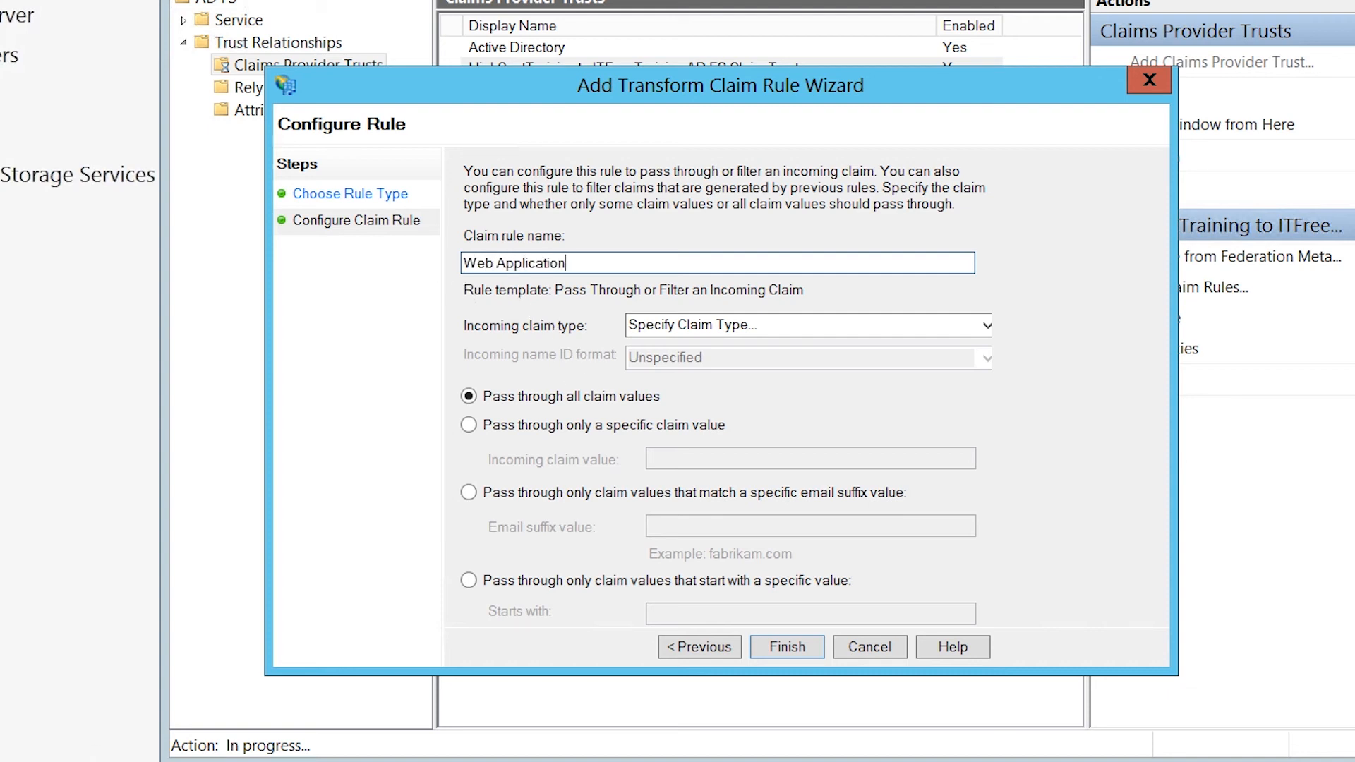
{"action": "left_click", "coordinate": [986, 326]}
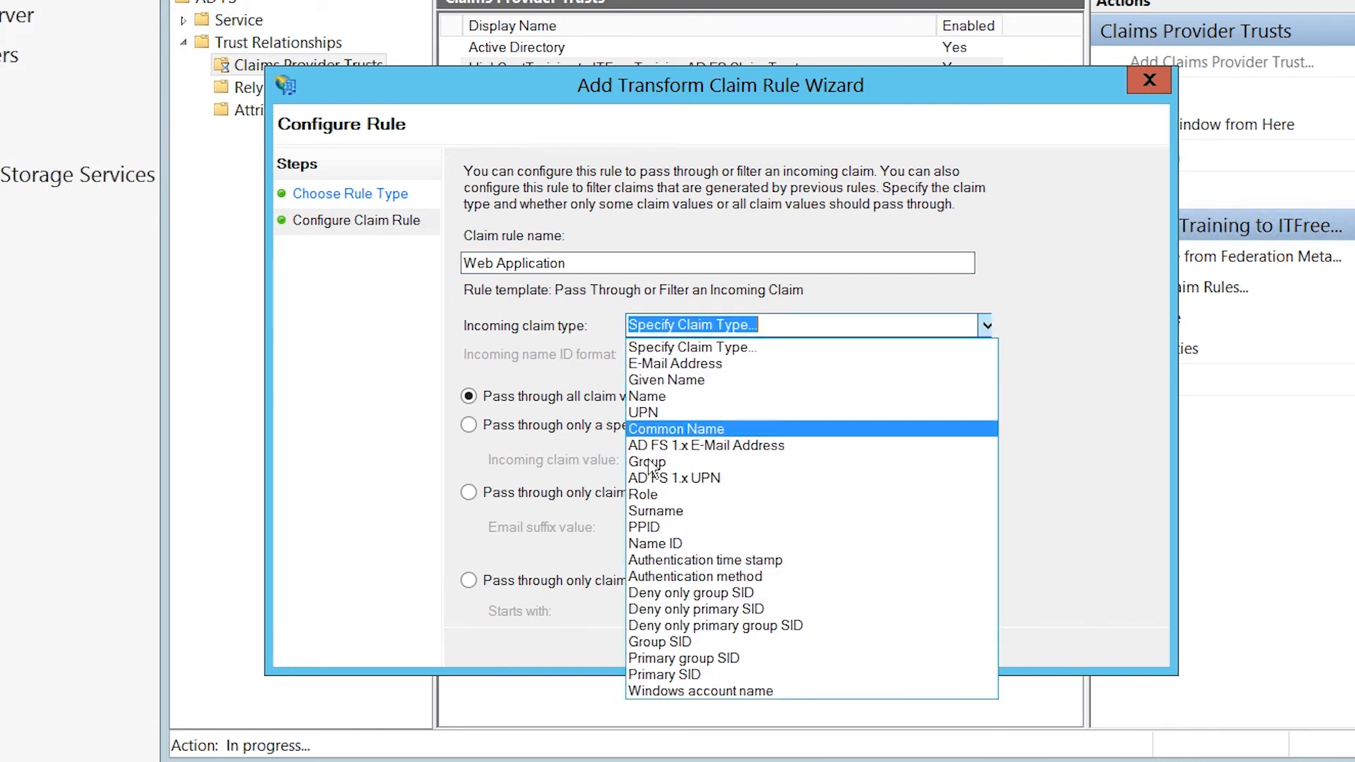
{"action": "left_click", "coordinate": [785, 468]}
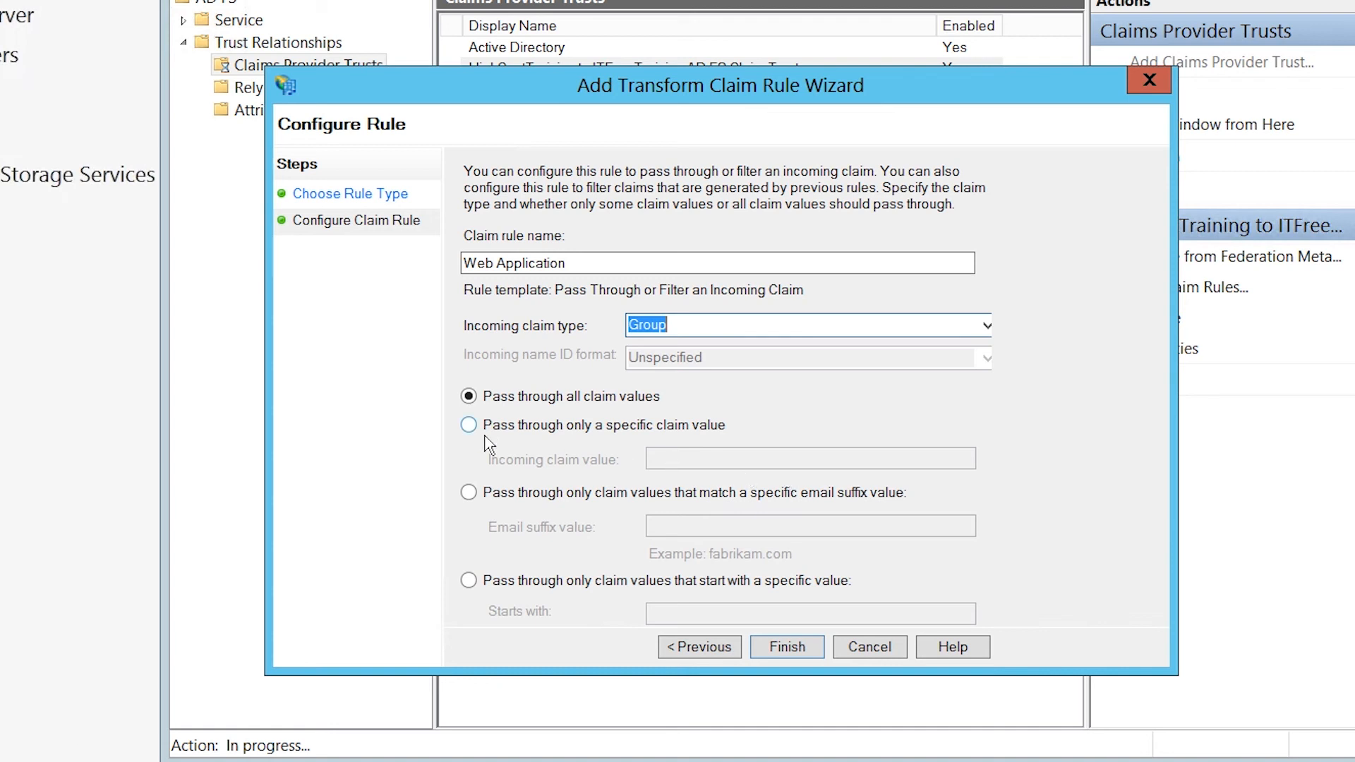
{"action": "left_click", "coordinate": [516, 434]}
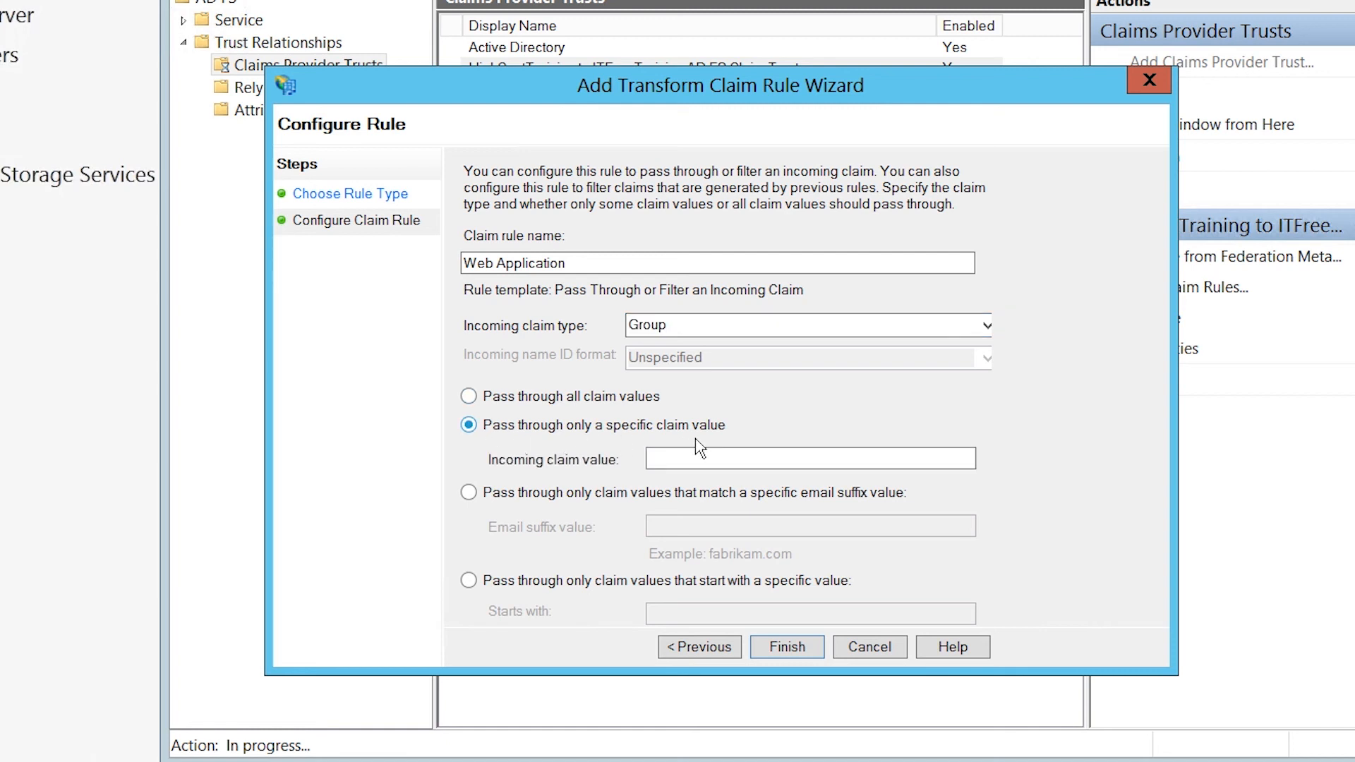
{"action": "left_click", "coordinate": [695, 459]}
{"action": "type", "text": "We"}
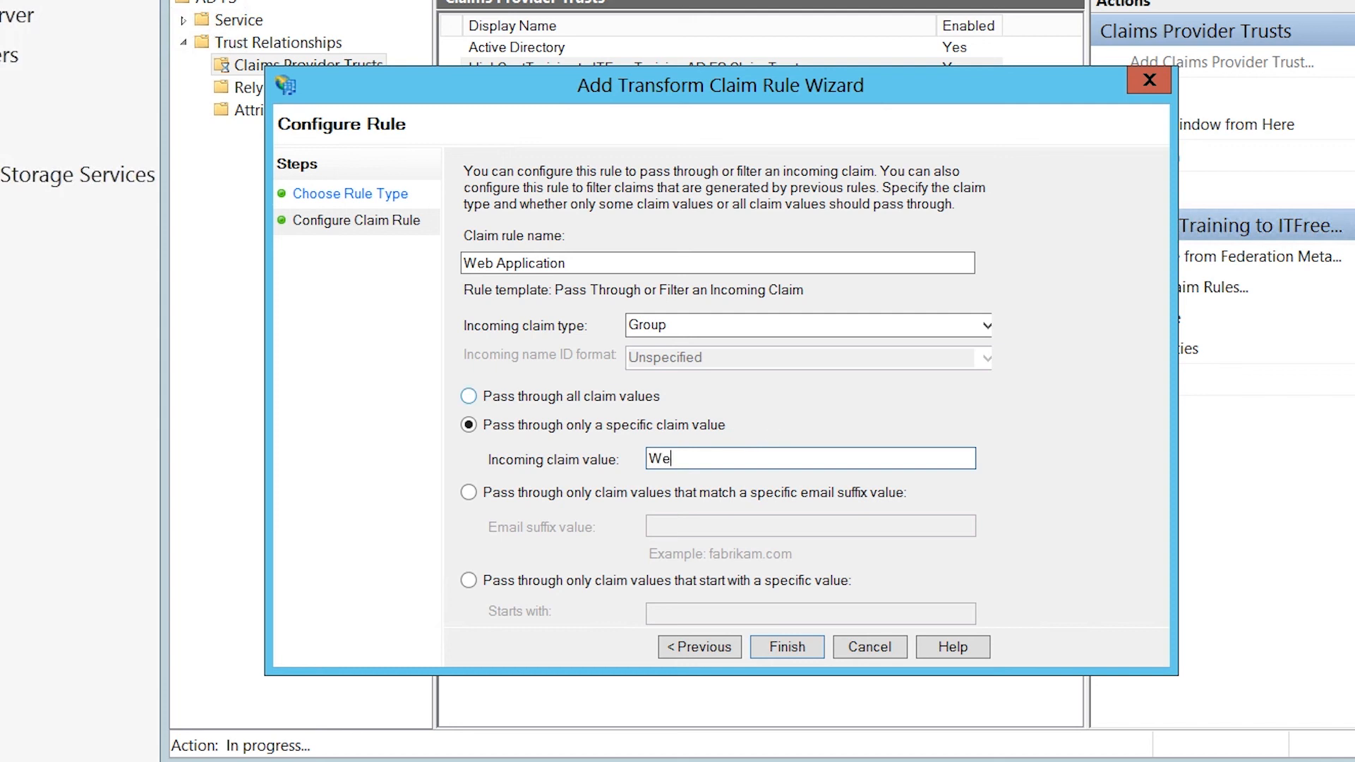
{"action": "type", "text": "b Application"}
{"action": "left_click", "coordinate": [816, 657]}
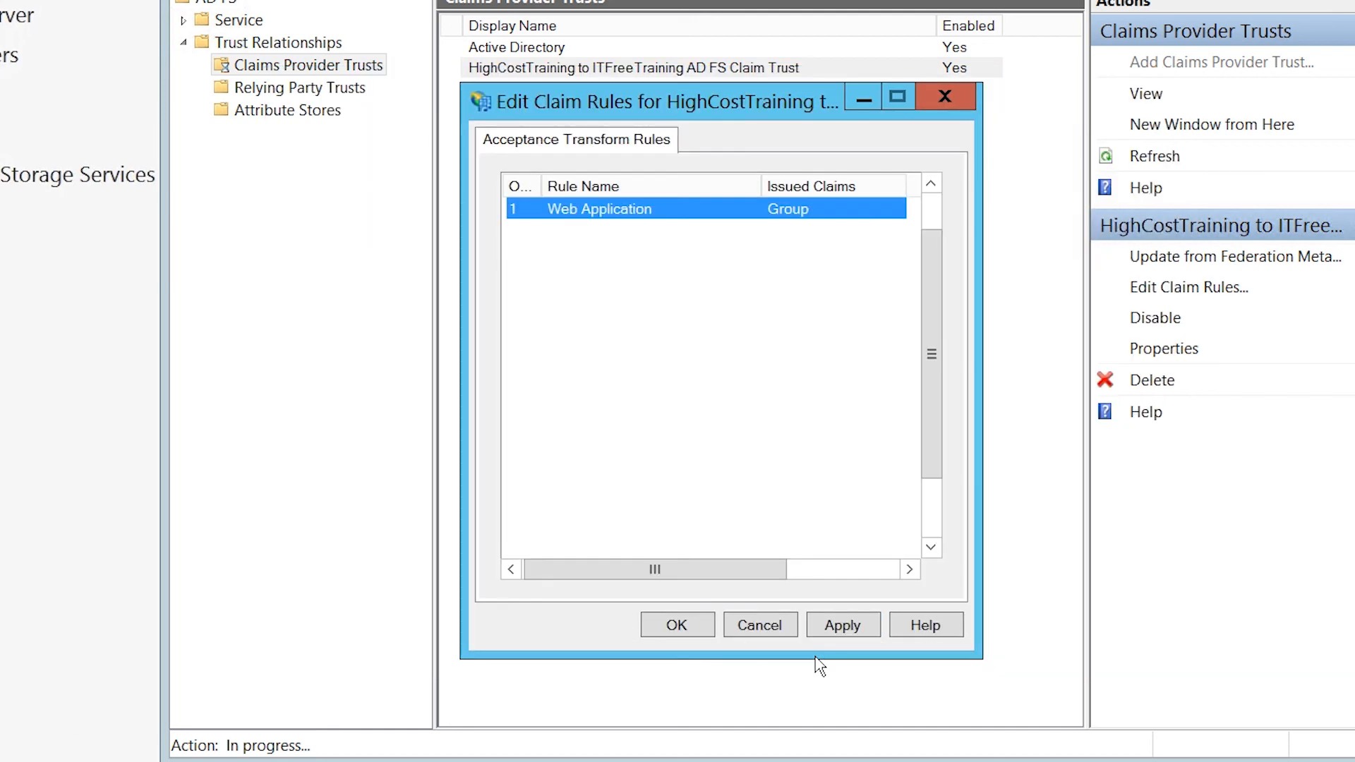